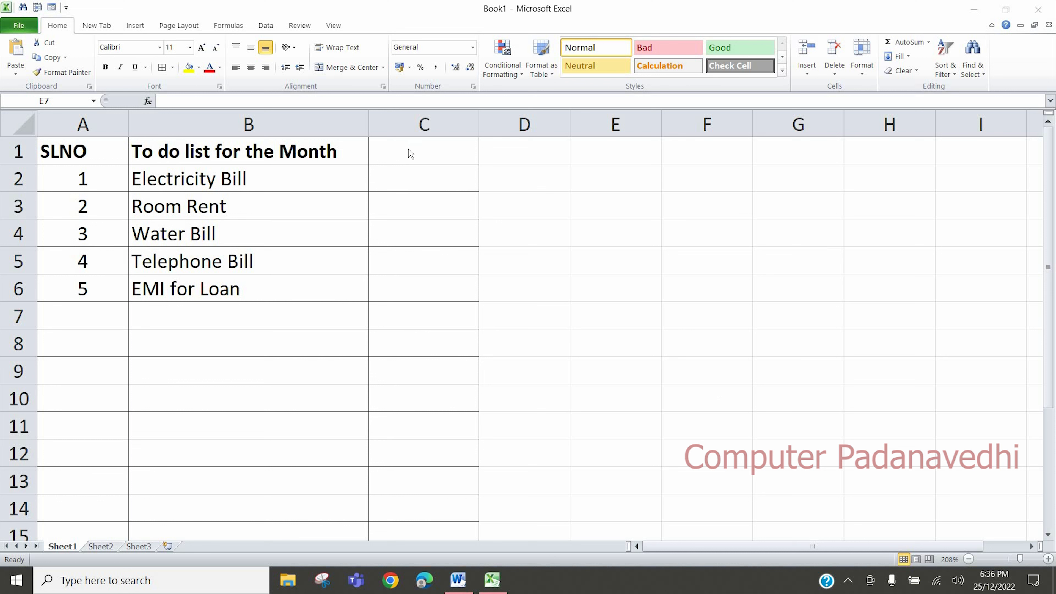
# Step: Set the font of the whole column C to Wingdings 2
pyautogui.click(428, 123)
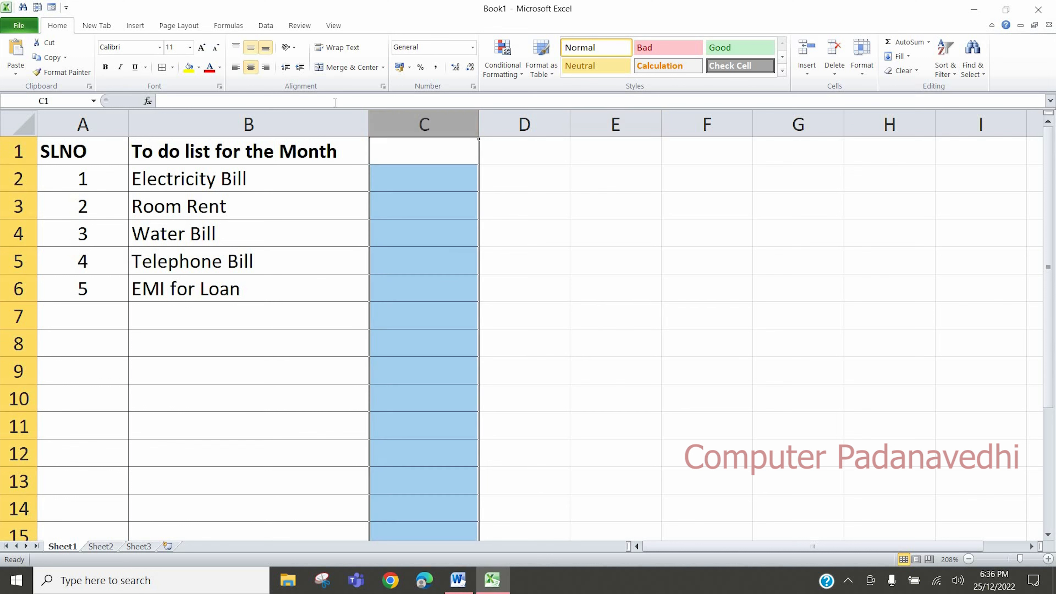
pyautogui.click(159, 48)
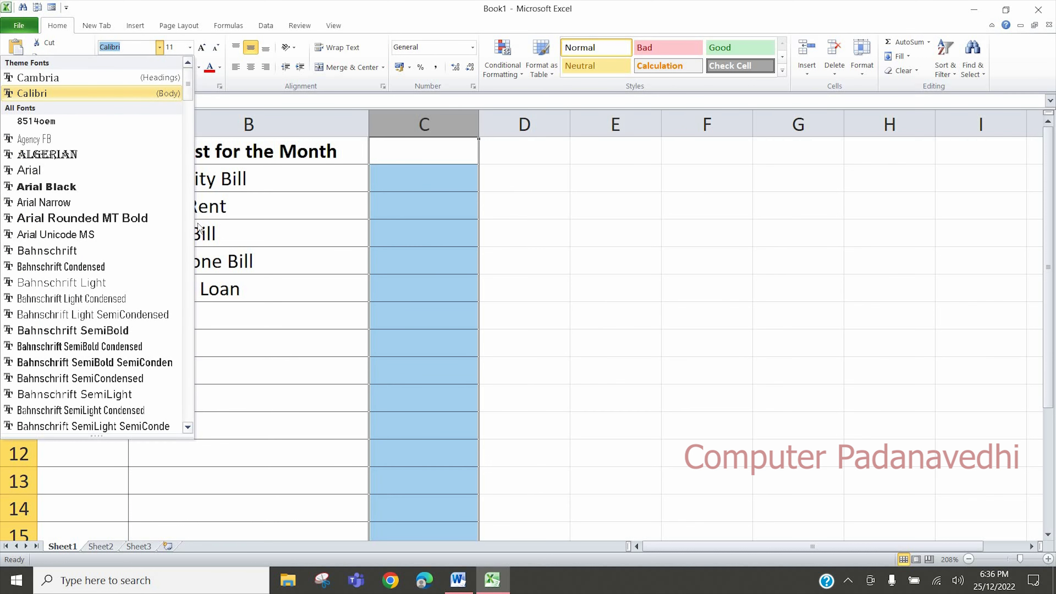
pyautogui.scroll(-15, 183, 291)
pyautogui.scroll(-20, 195, 407)
pyautogui.click(40, 298)
# Step: Fill cells C2 to C5 with P, O, P and O as tick and cross marks for the first four bills
pyautogui.click(424, 177)
pyautogui.write('P')
pyautogui.press('Return')
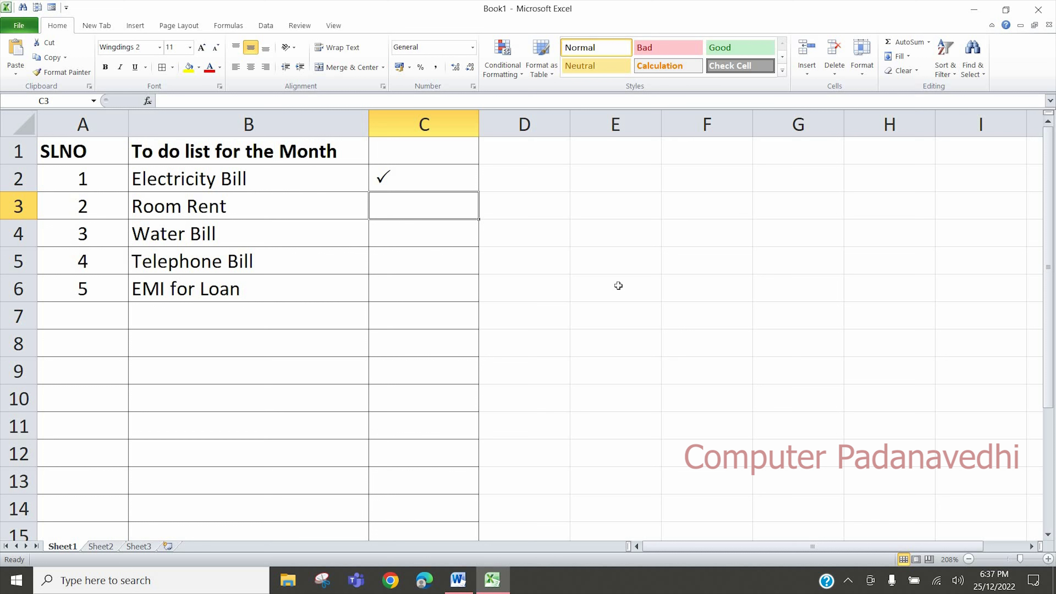
pyautogui.write('O')
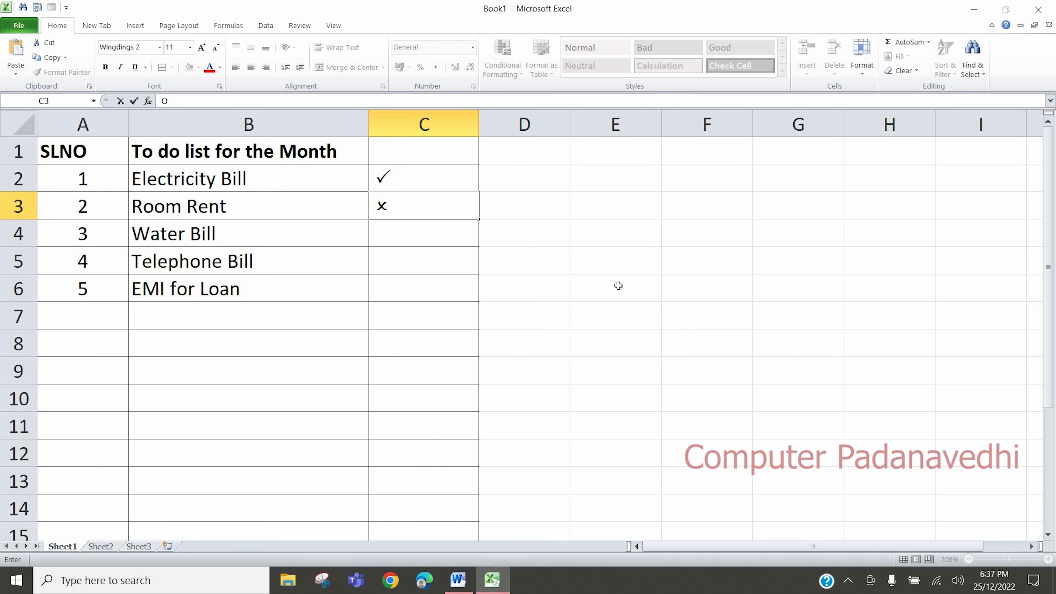
pyautogui.press('Return')
pyautogui.write('P')
pyautogui.press('Return')
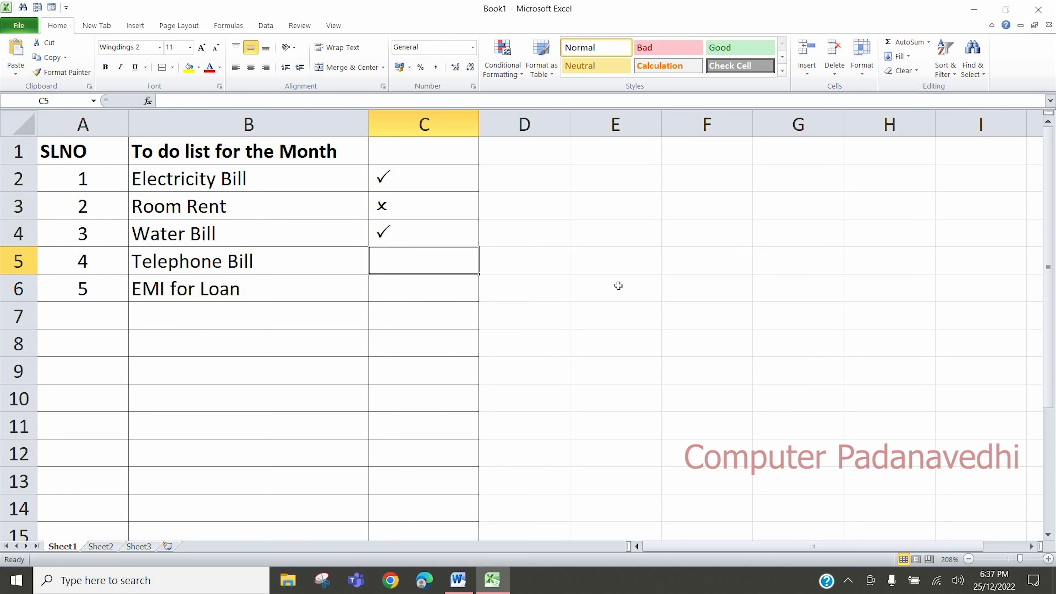
pyautogui.write('O')
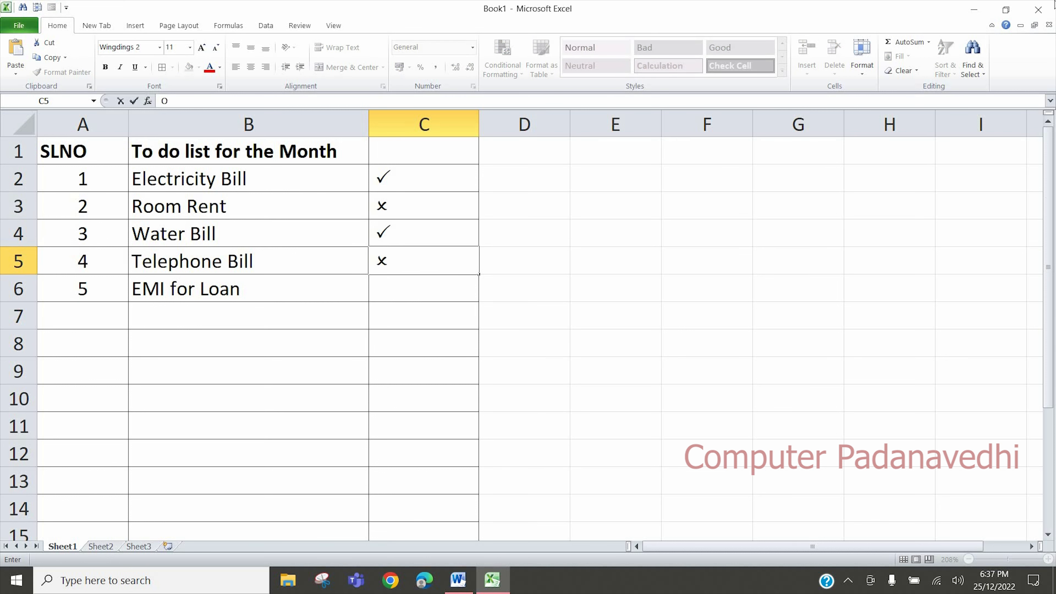
# Step: Colour the font of the whole column C red
pyautogui.click(414, 126)
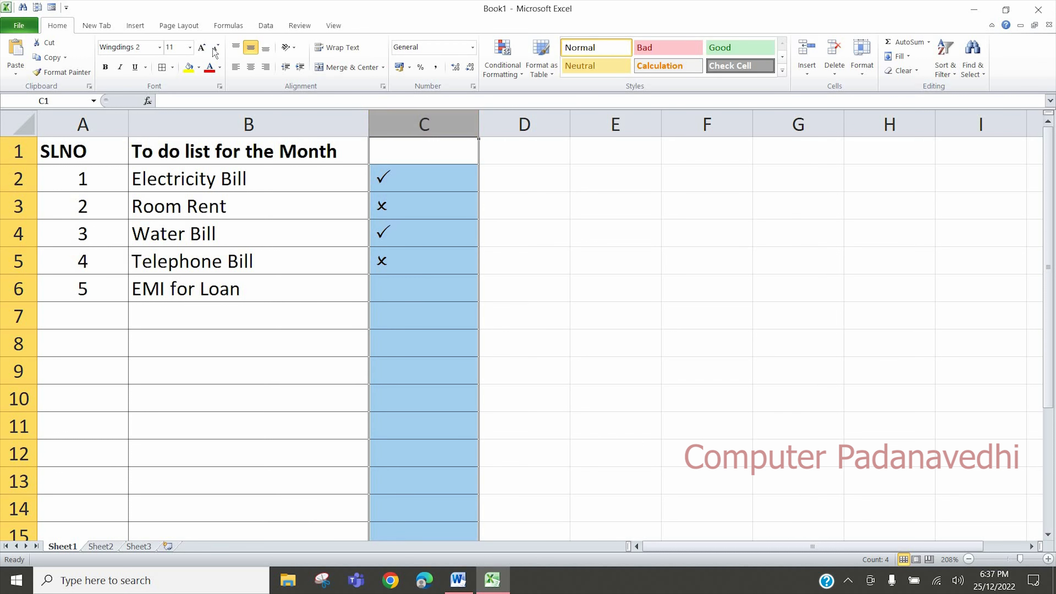
pyautogui.click(210, 70)
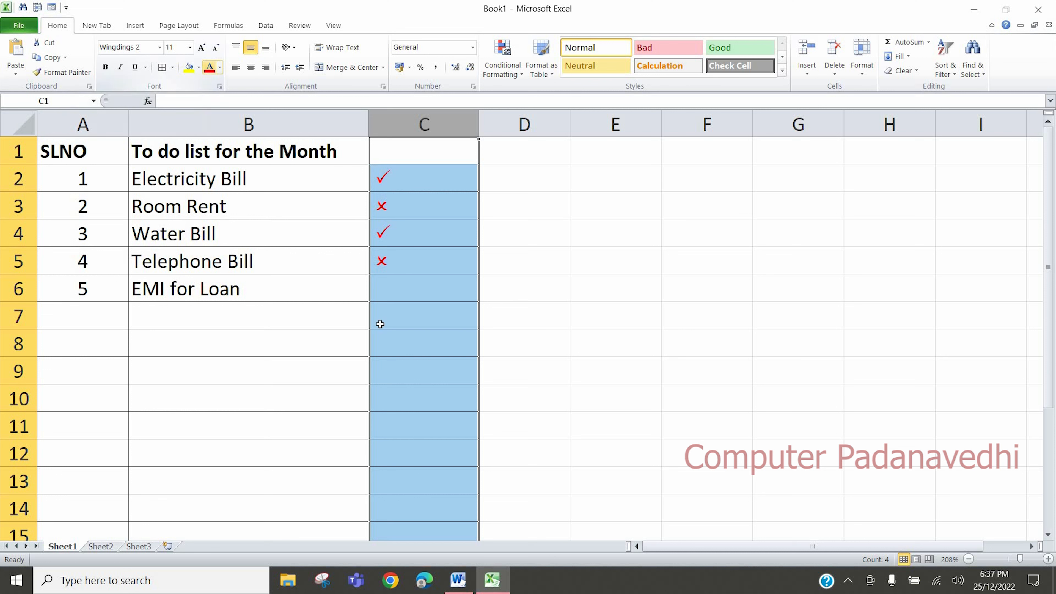
pyautogui.click(439, 353)
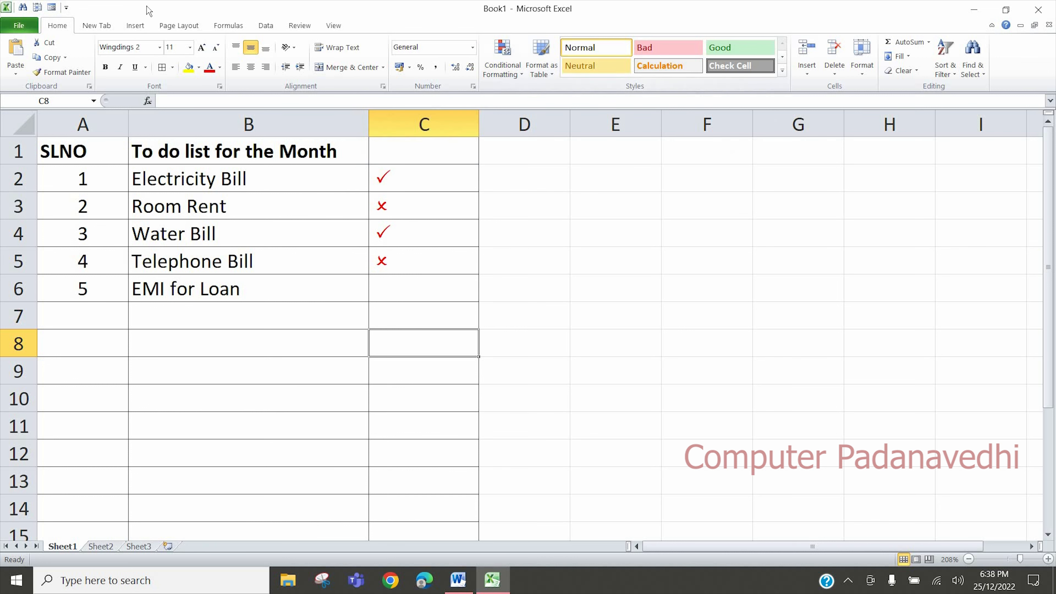
# Step: Set up an Equal To conditional formatting rule on column C for cells equal to "p"
pyautogui.click(446, 125)
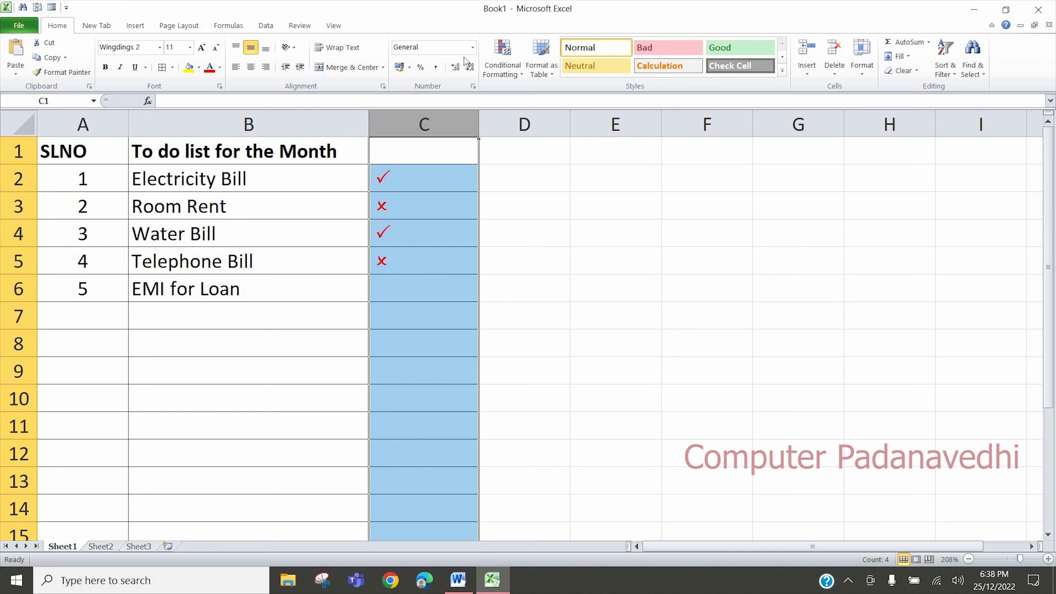
pyautogui.click(509, 73)
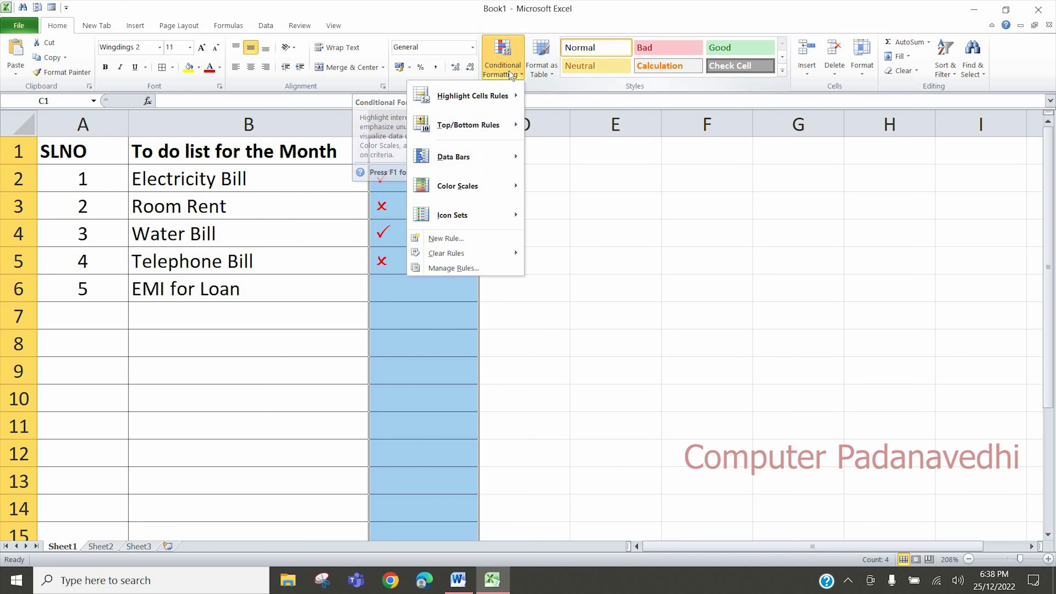
pyautogui.moveTo(494, 98)
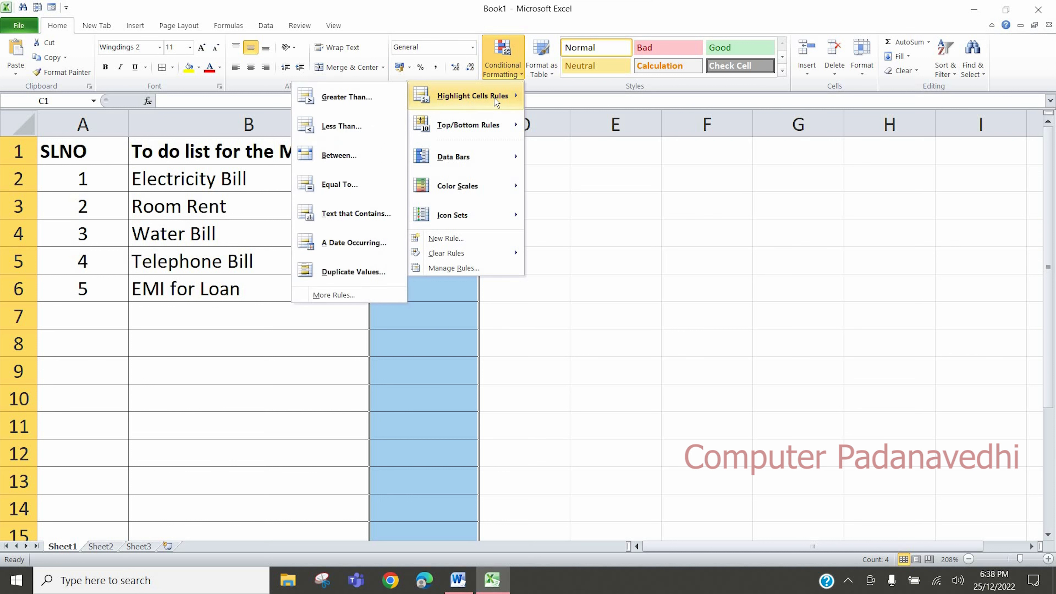
pyautogui.click(353, 187)
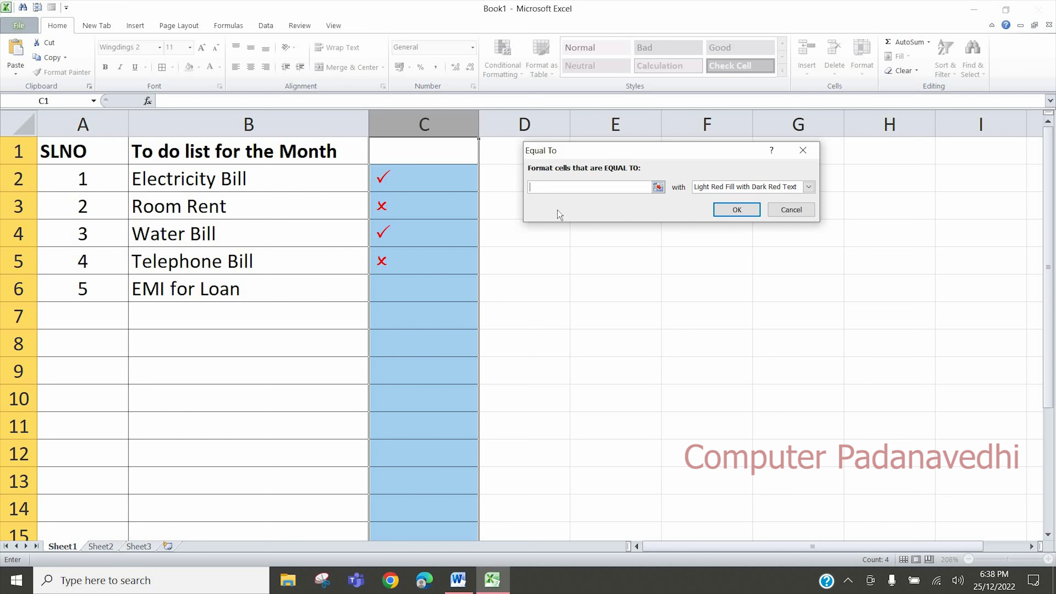
pyautogui.write('p')
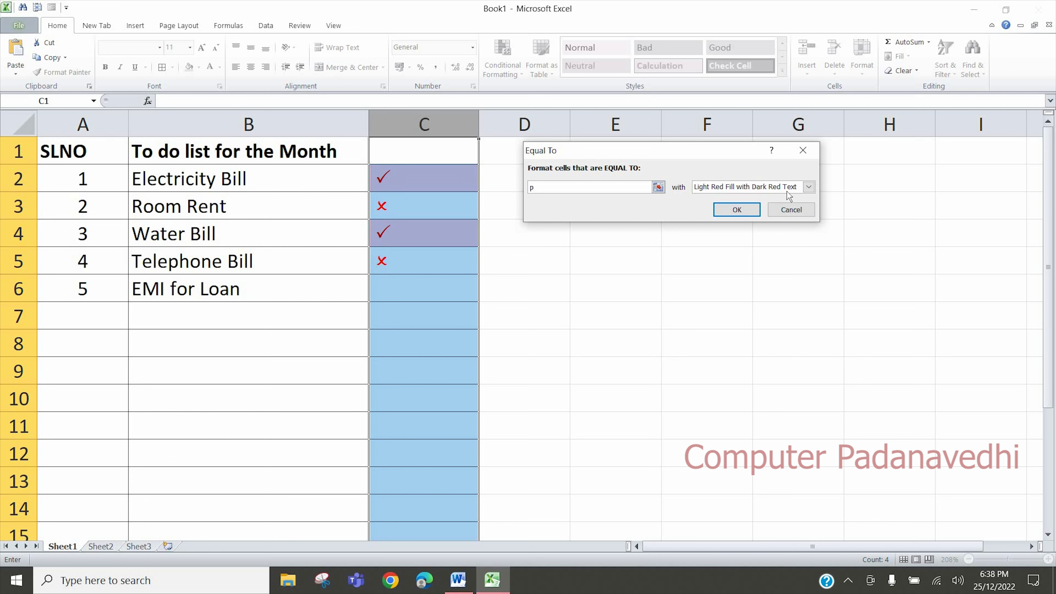
# Step: Give the Equal To rule a custom format with a standard green, bold font and apply it
pyautogui.click(807, 188)
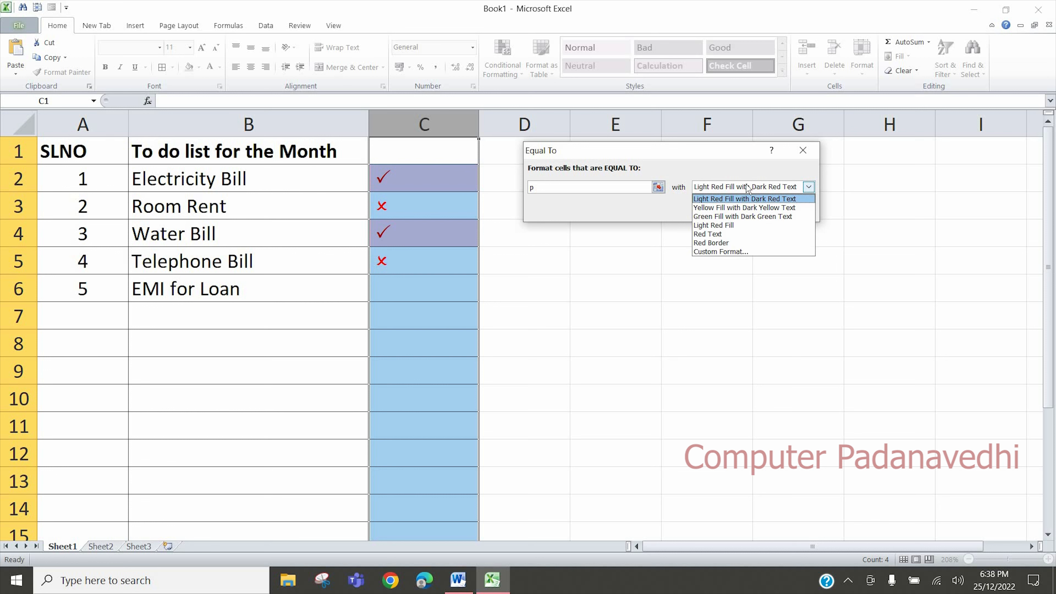
pyautogui.click(734, 249)
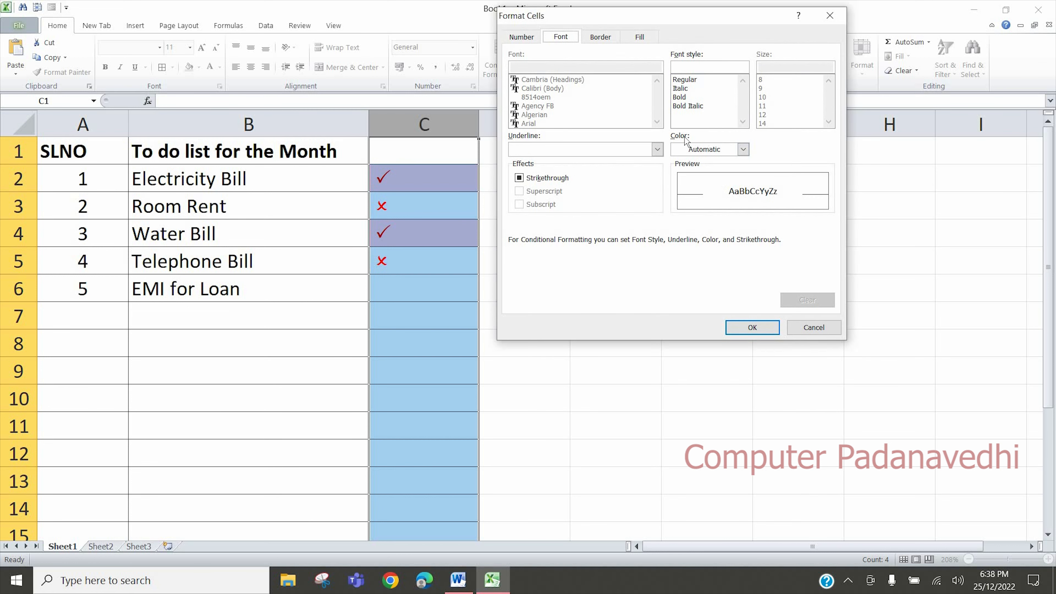
pyautogui.click(743, 149)
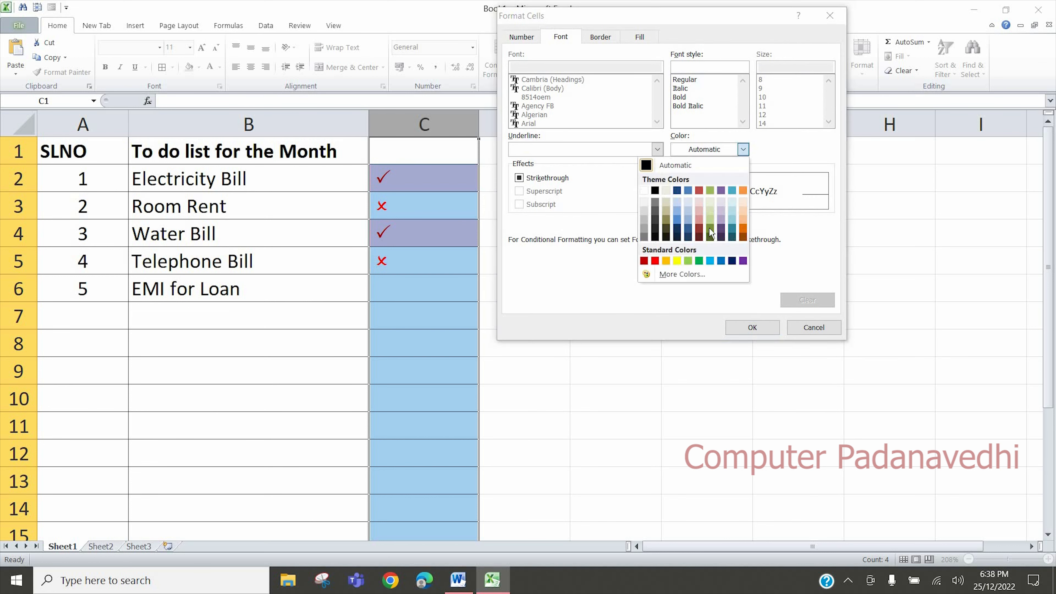
pyautogui.click(699, 261)
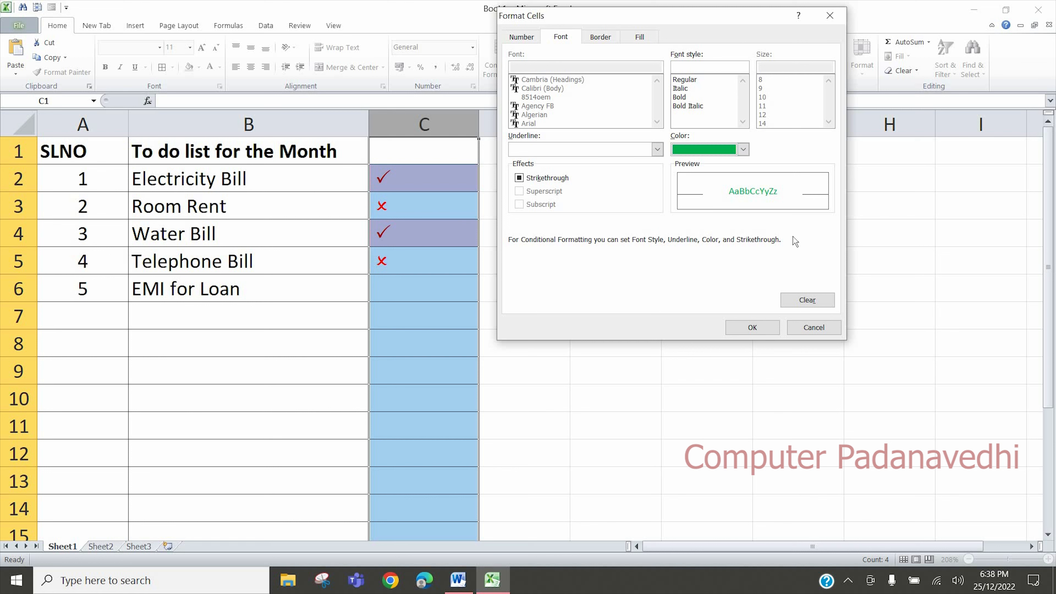
pyautogui.click(680, 96)
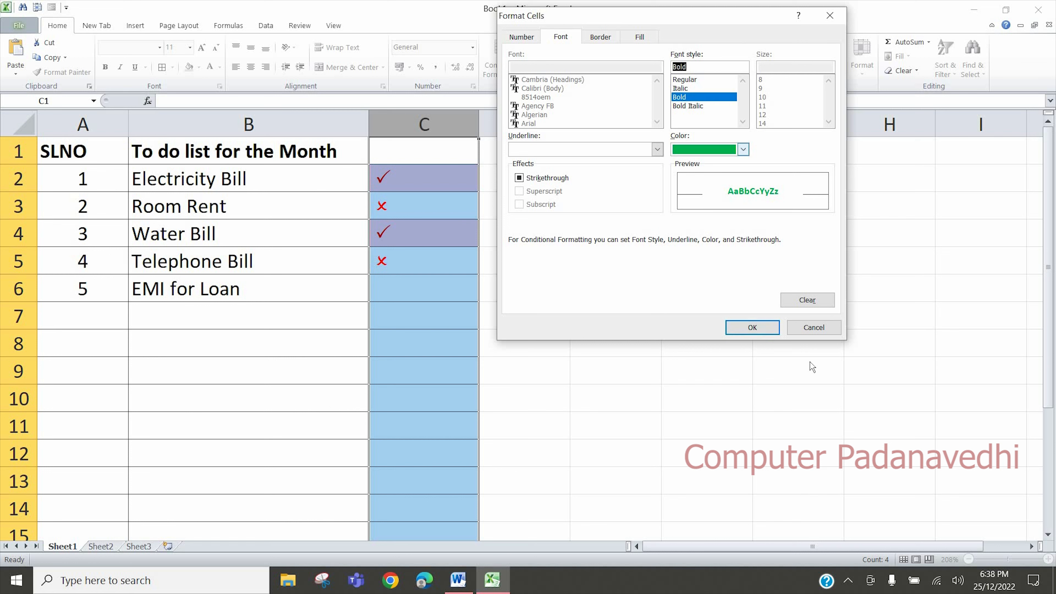
pyautogui.click(766, 332)
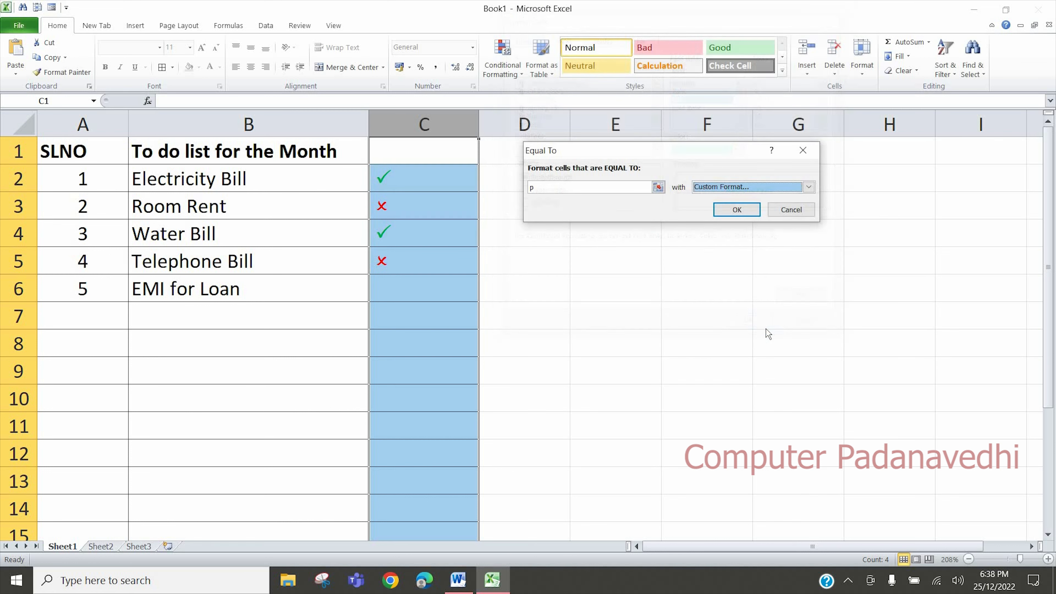
pyautogui.click(742, 210)
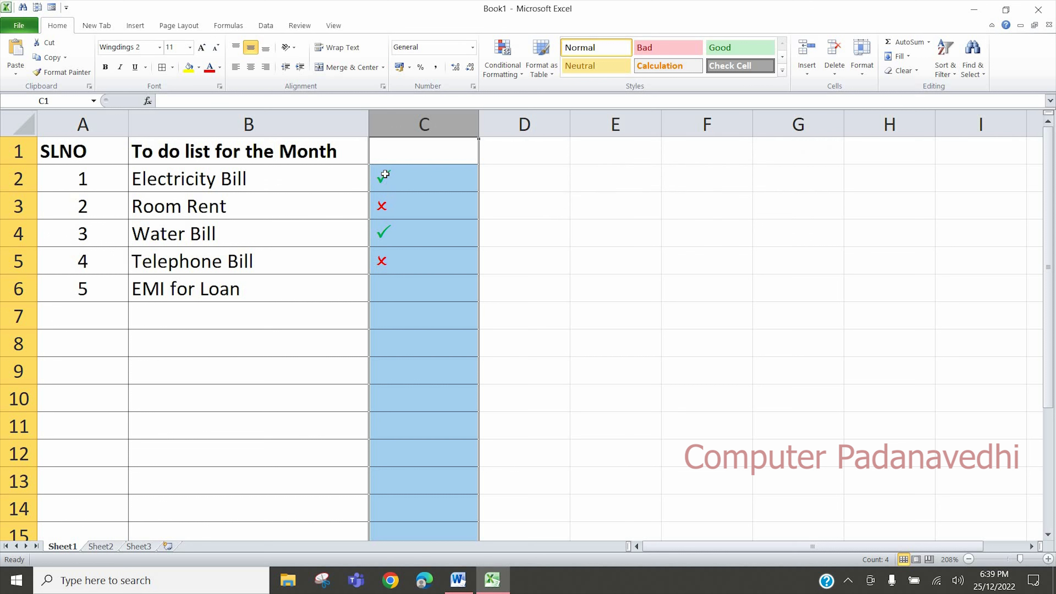
# Step: Enter P, P, O and P in cells C6 to C9 to try the tick and cross formatting
pyautogui.click(396, 294)
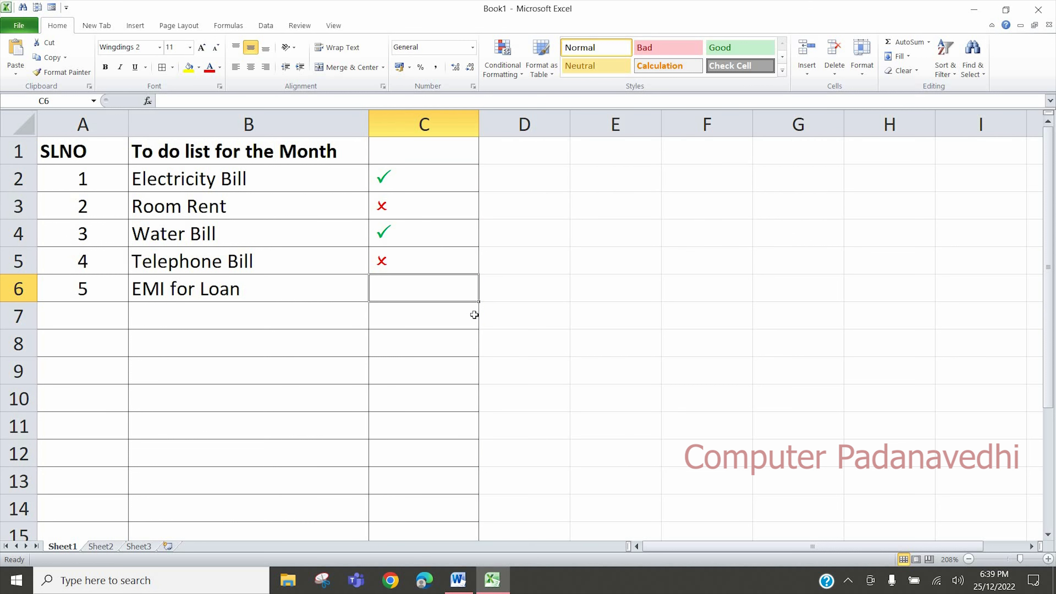
pyautogui.write('P')
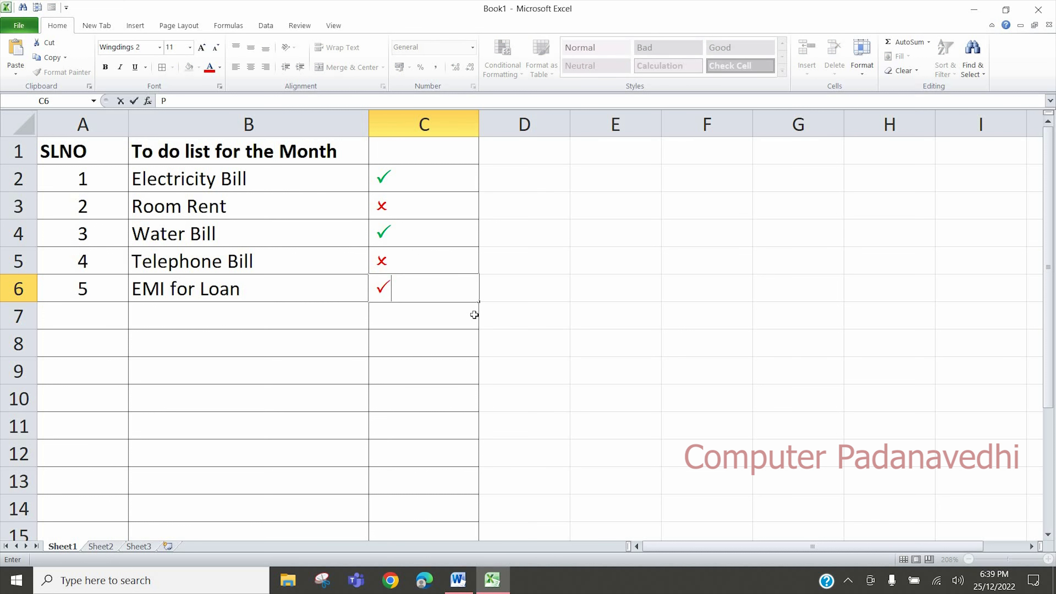
pyautogui.press('Return')
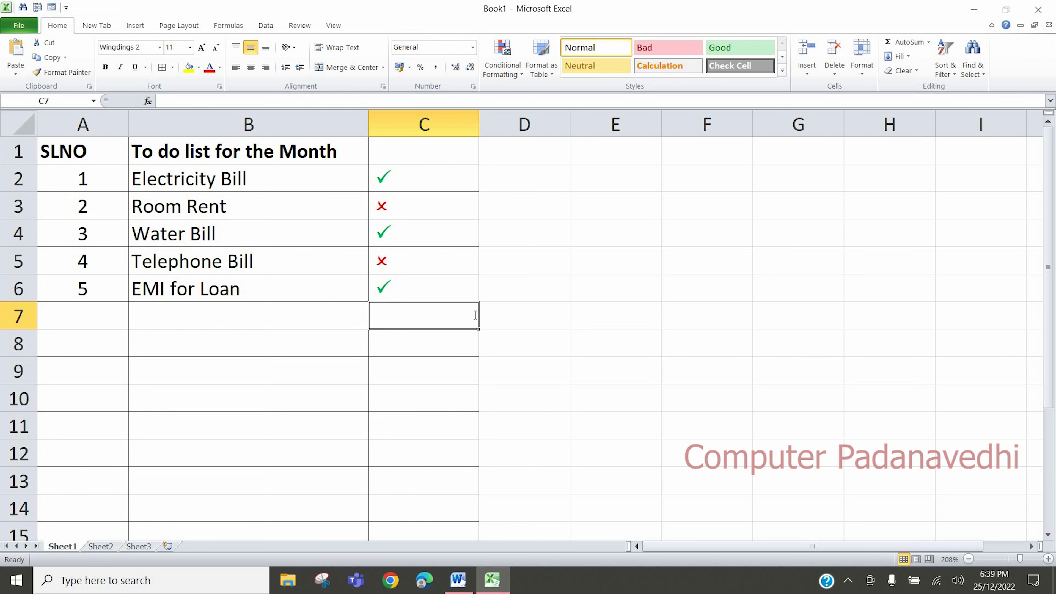
pyautogui.write('P')
pyautogui.press('Return')
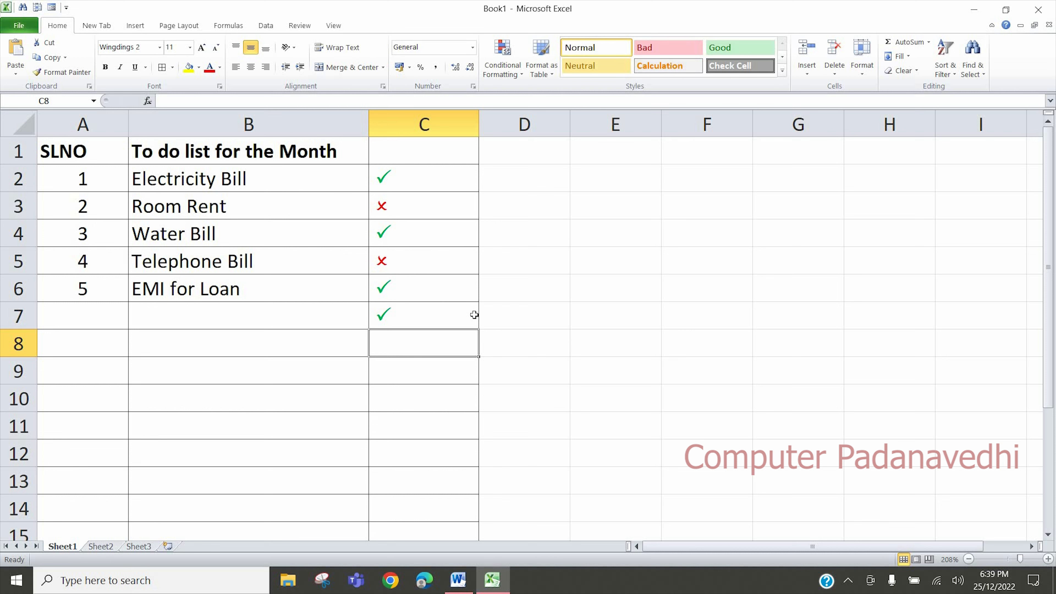
pyautogui.write('O')
pyautogui.press('Return')
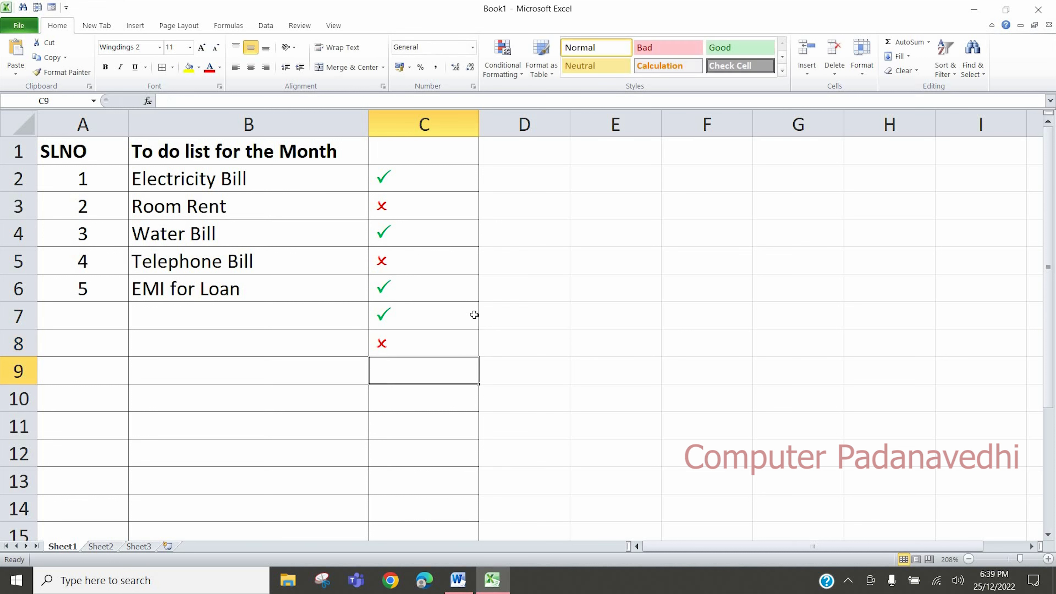
pyautogui.write('P')
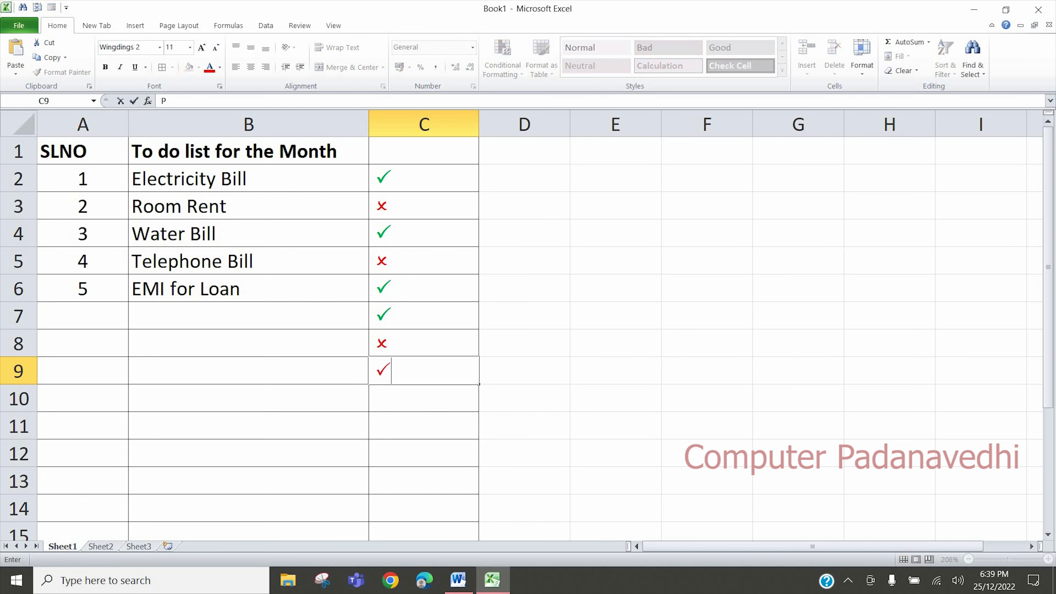
pyautogui.press('Return')
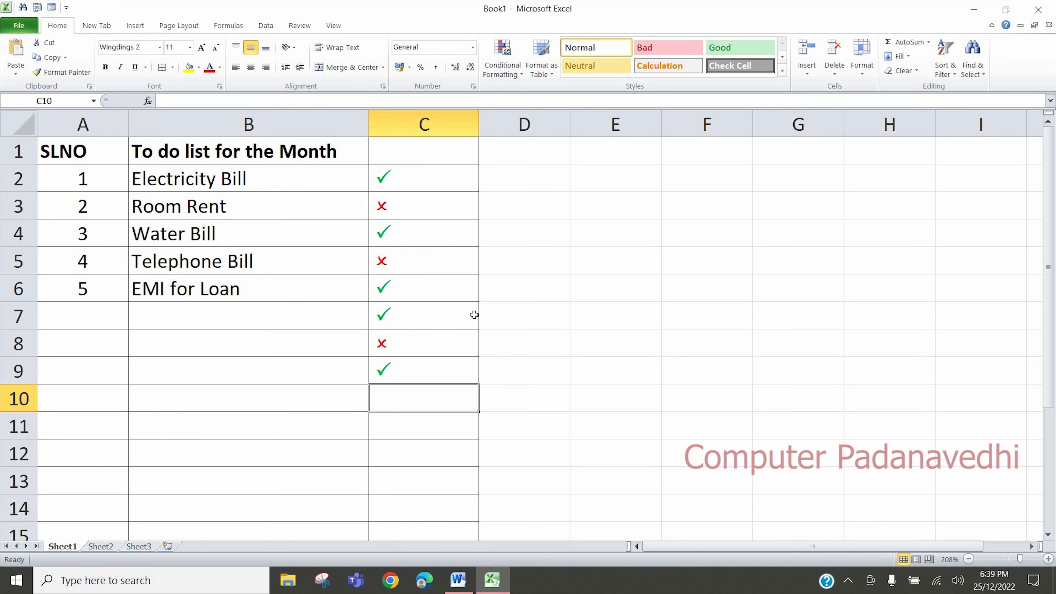